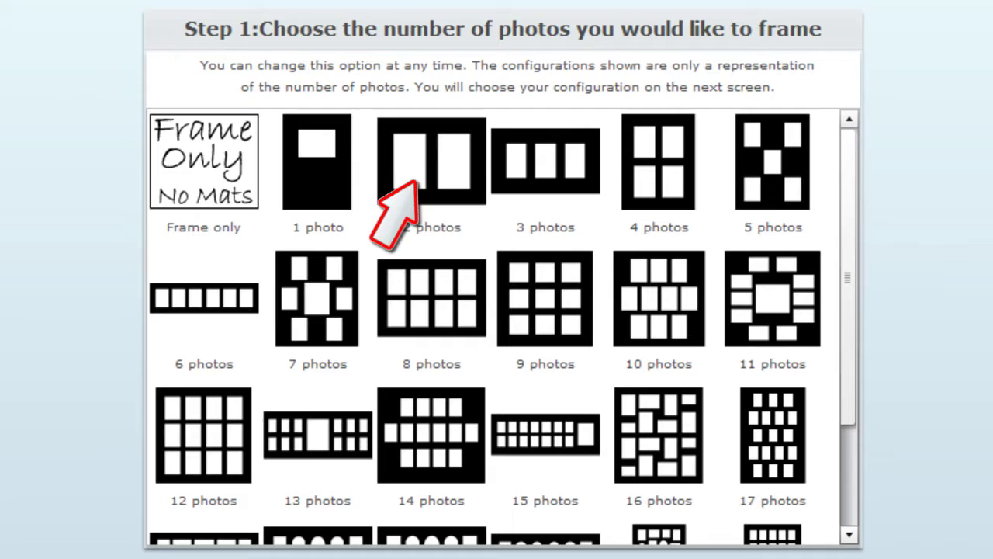
Pick the two-photo 1-7x5 / 1-5x7 layout and advance to Step 3
left_click_drag(849, 343, 864, 299)
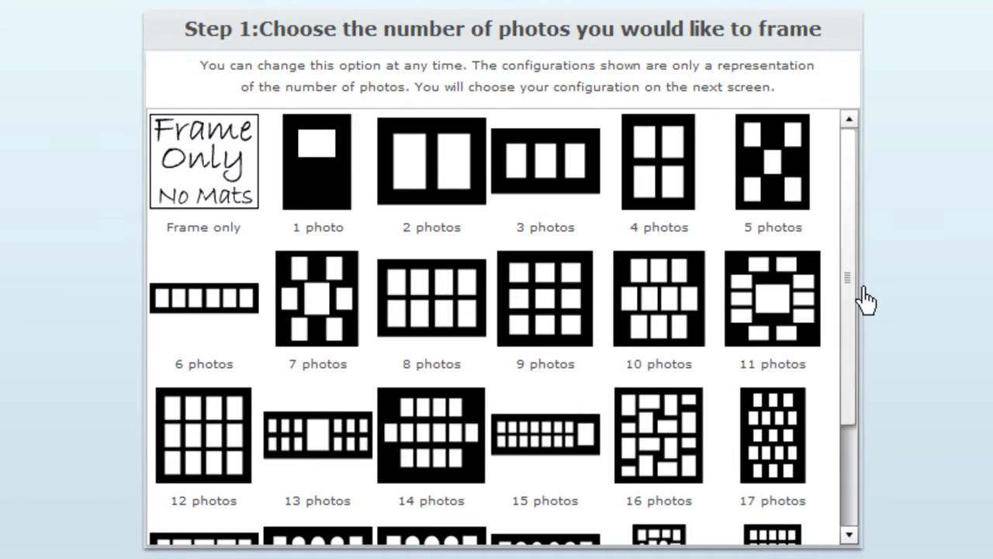
left_click(404, 182)
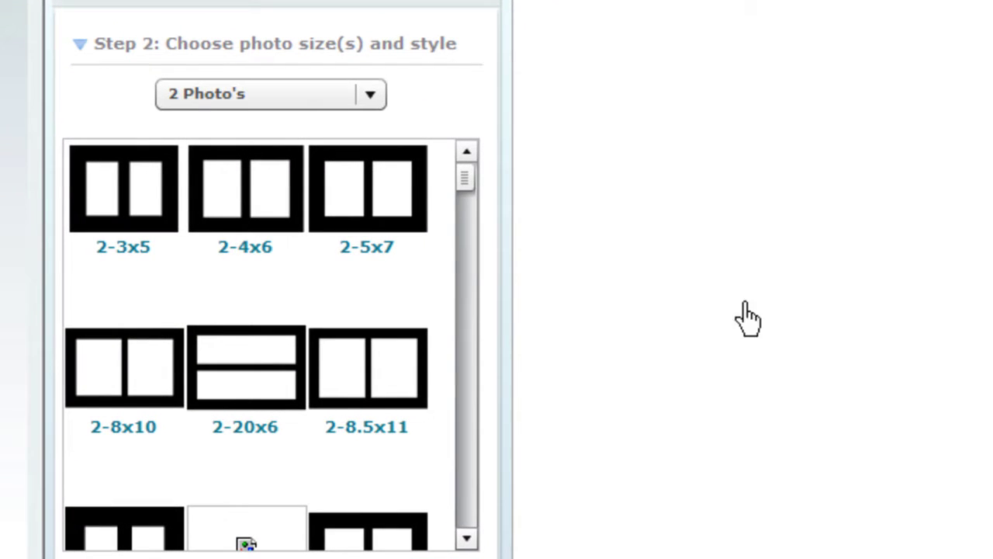
left_click_drag(466, 182, 467, 489)
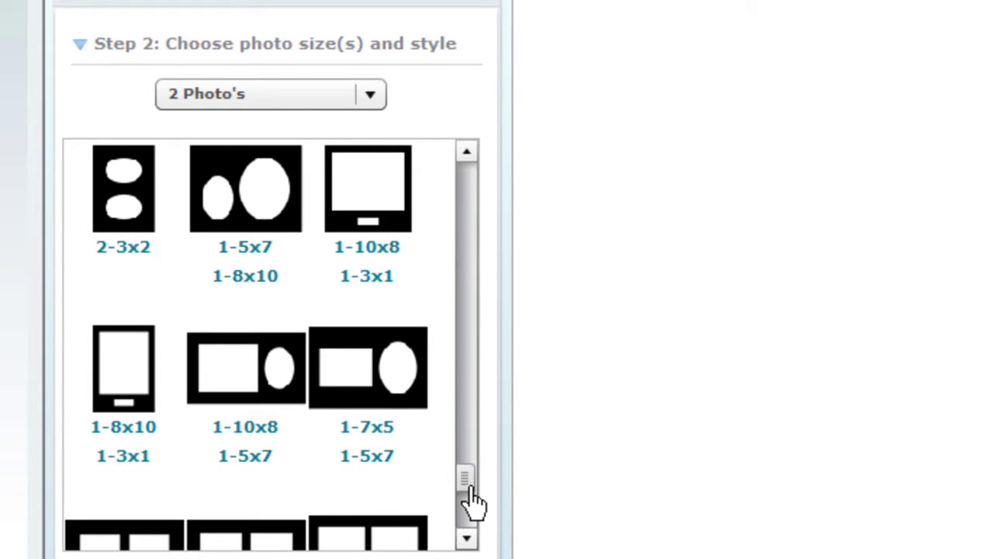
mouse_move(391, 368)
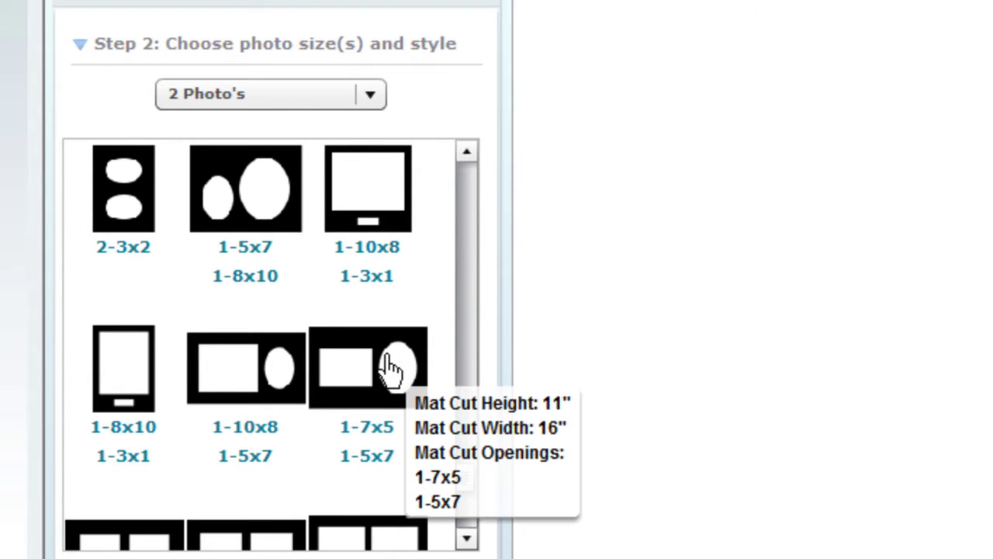
left_click(392, 369)
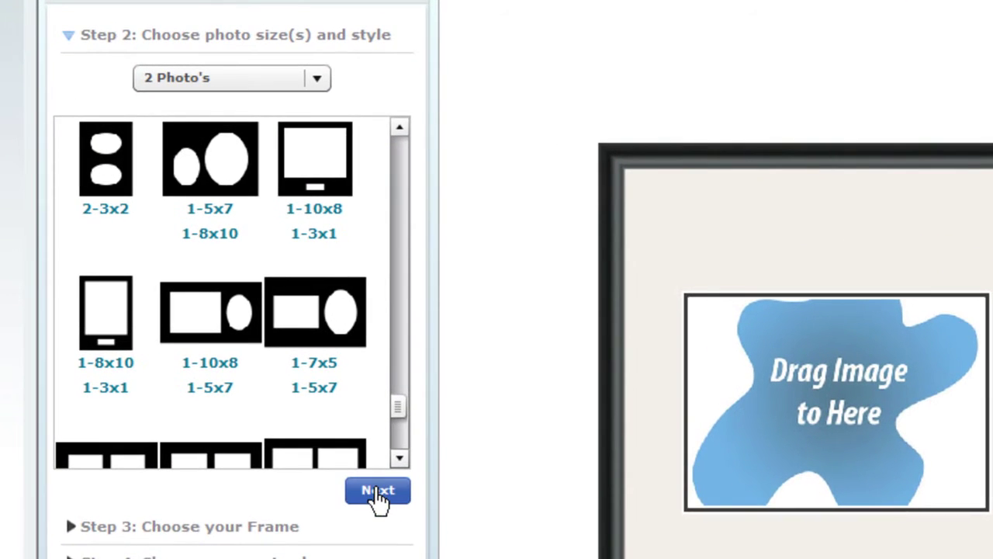
left_click(378, 493)
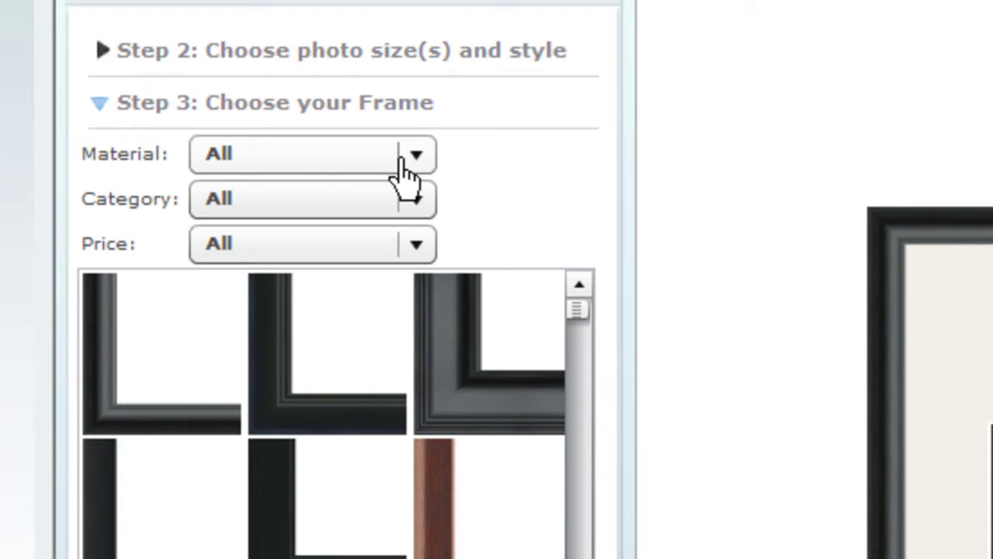
Check the frame Material, Category and Price filters without changing them
left_click(406, 161)
left_click(406, 175)
left_click(410, 201)
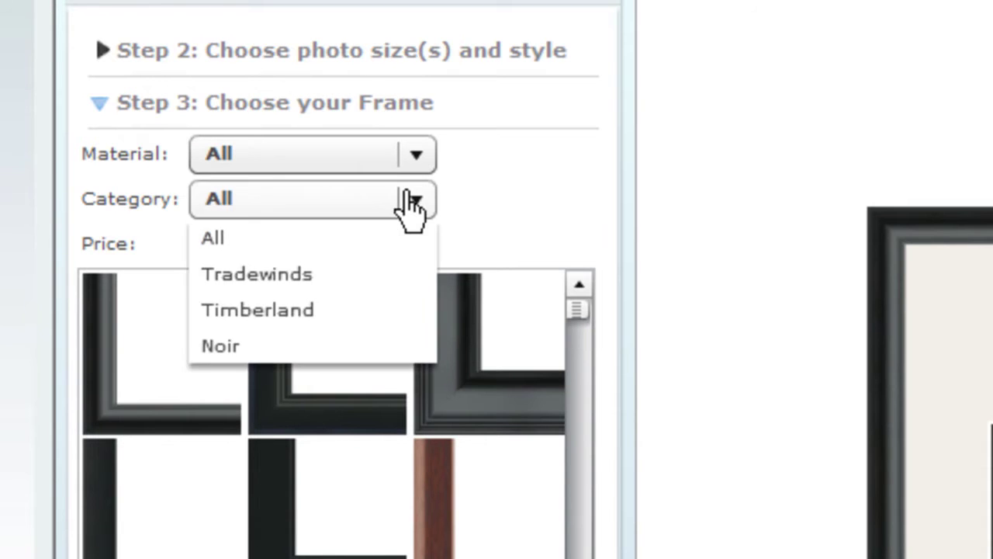
left_click(405, 194)
left_click(409, 244)
left_click(409, 245)
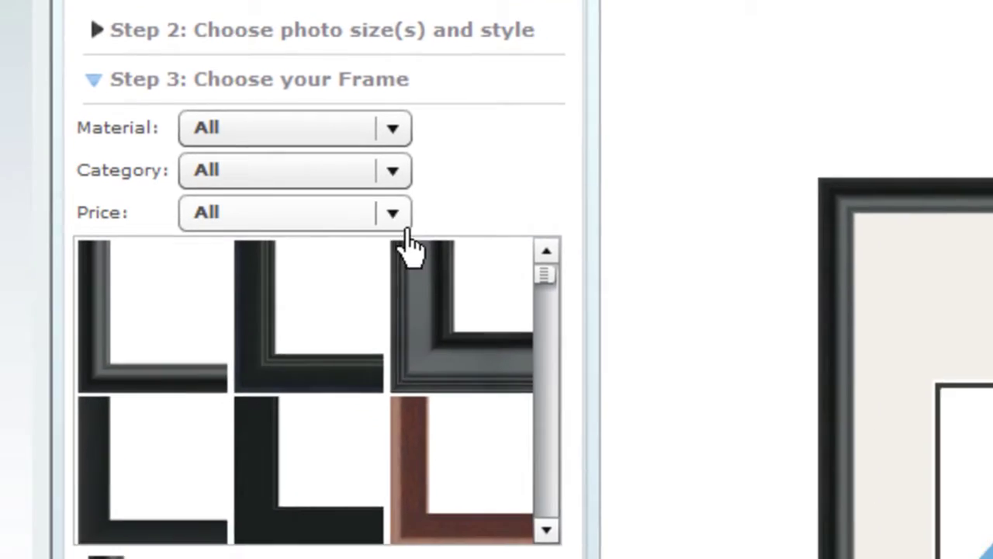
Select the 2.75-inch Light Walnut / Gold Rope frame, priced $65.73
left_click_drag(540, 293, 544, 402)
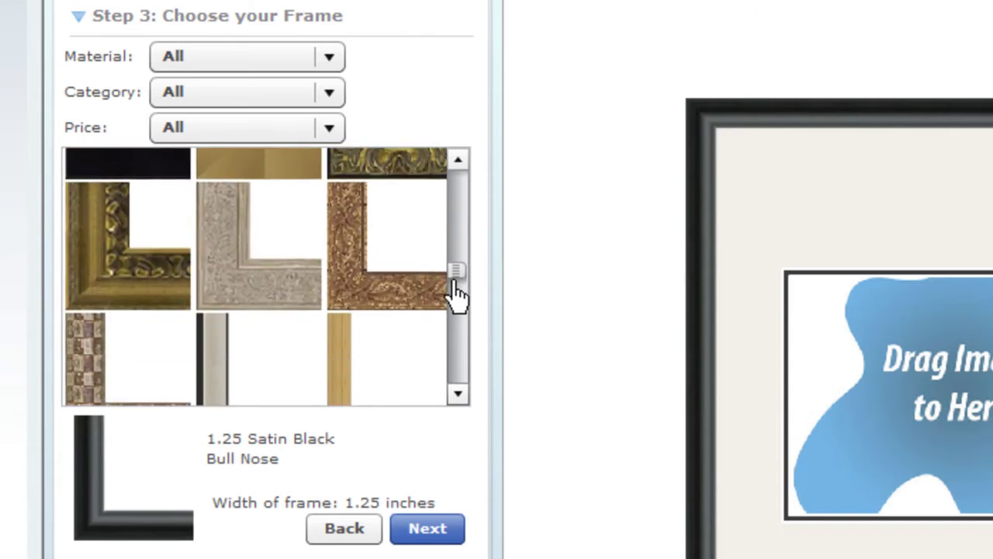
left_click_drag(457, 294, 450, 355)
left_click(411, 326)
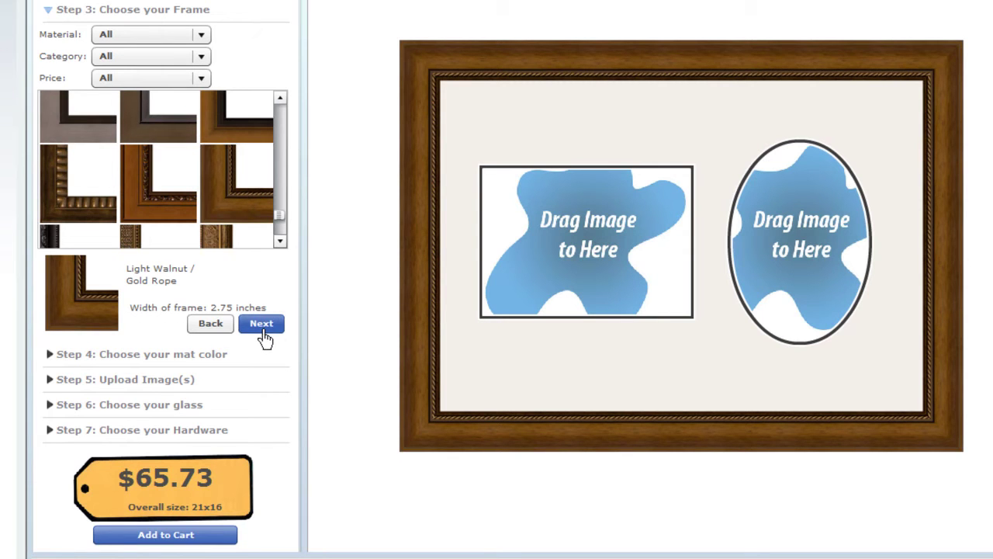
Make the outer mat Regatta navy
left_click(263, 326)
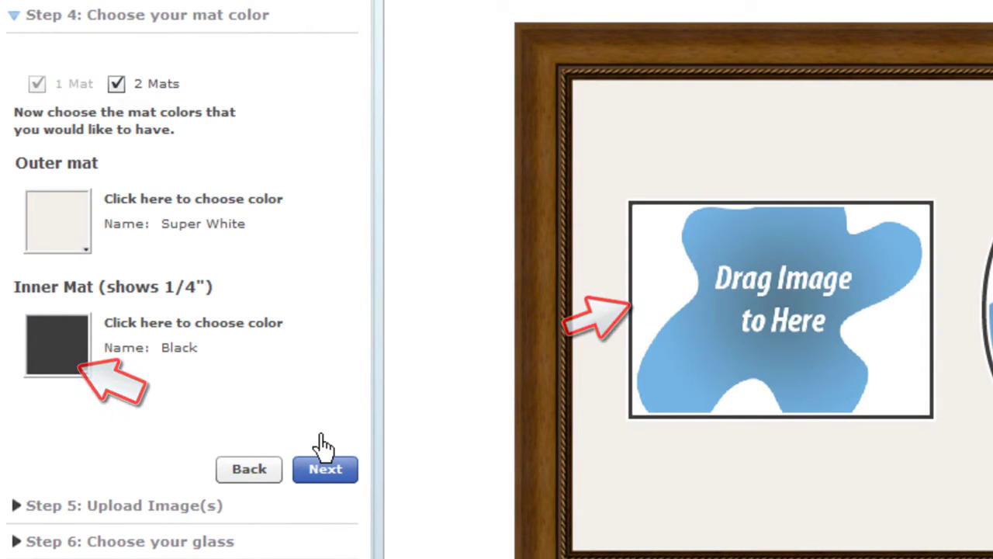
left_click(71, 215)
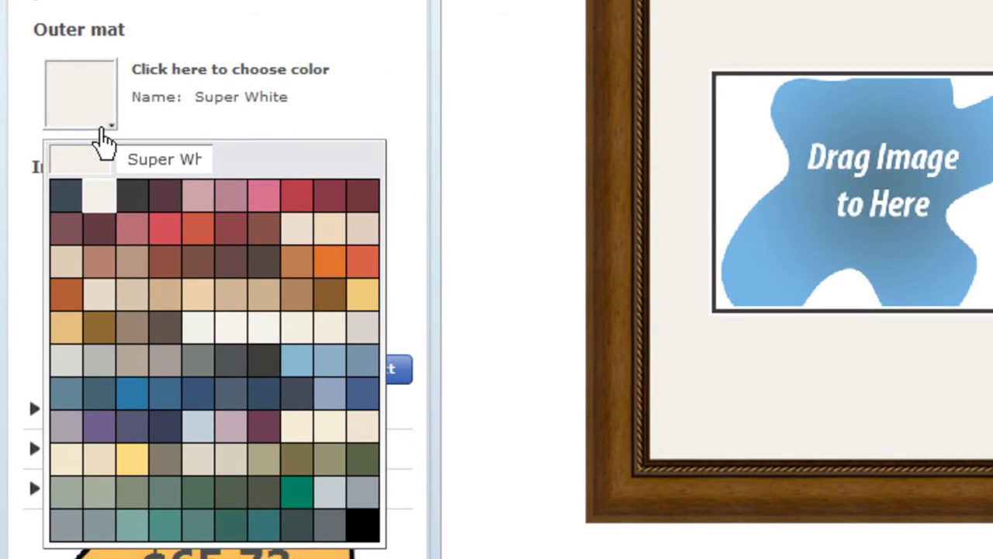
left_click(165, 427)
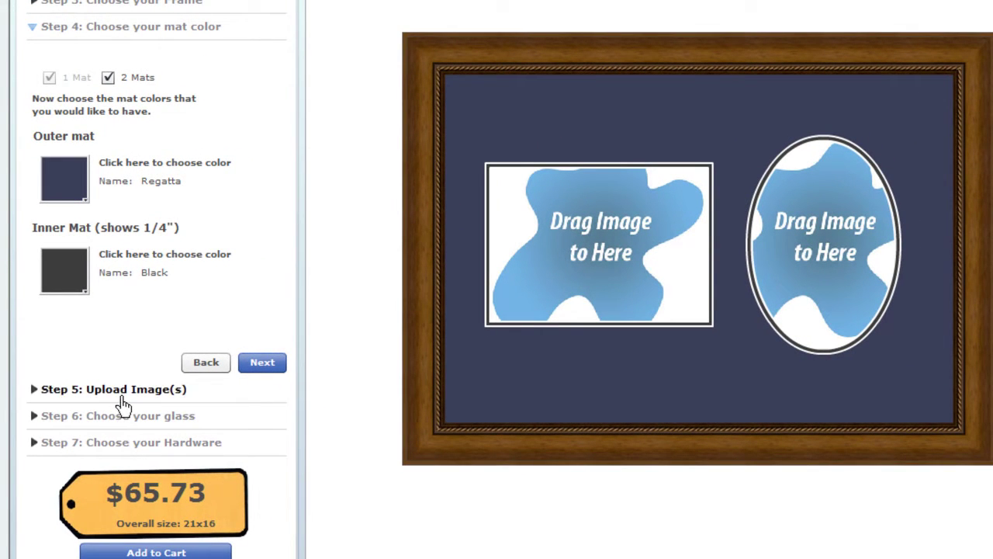
Make the inner mat Cranberry, keep 2 mats, and continue to Step 5
left_click(78, 279)
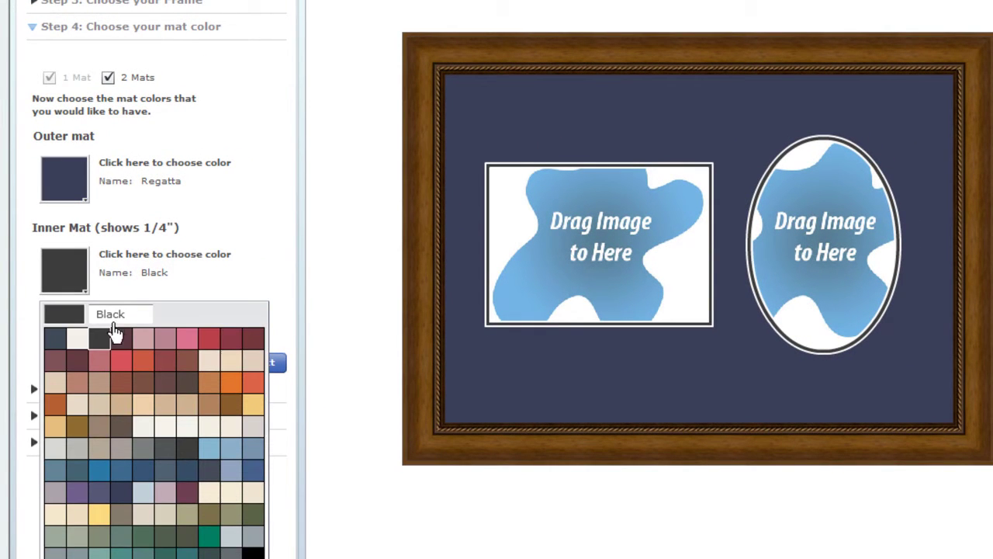
left_click(77, 360)
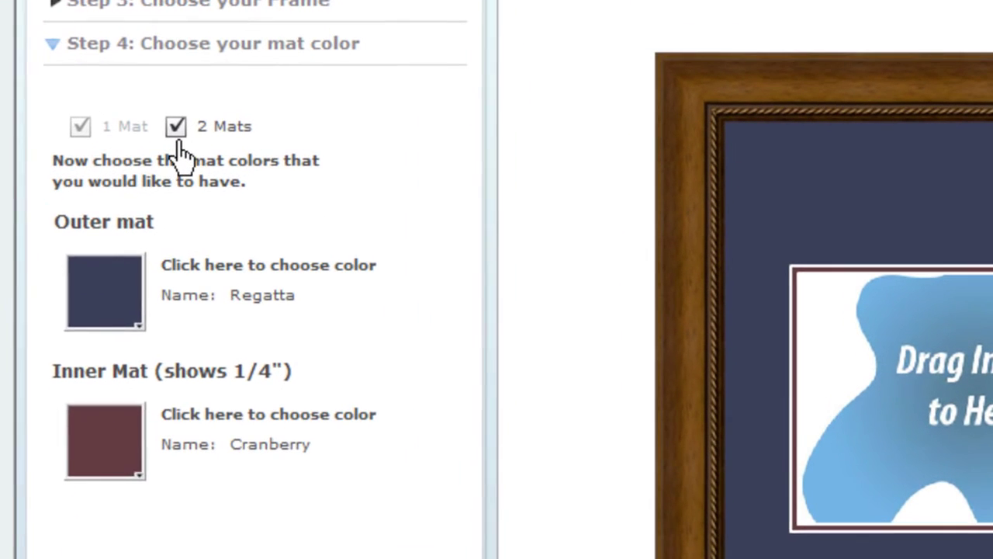
left_click(177, 127)
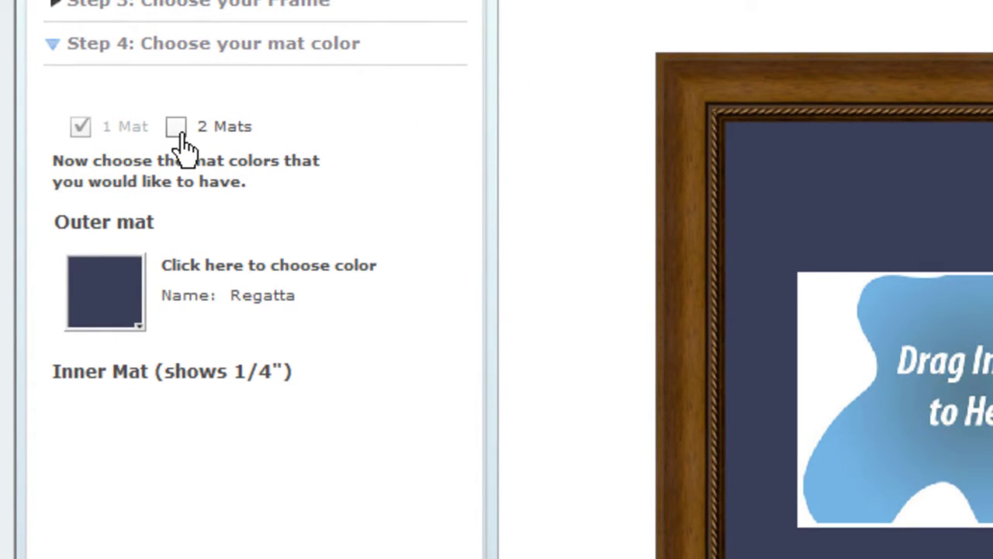
left_click(183, 146)
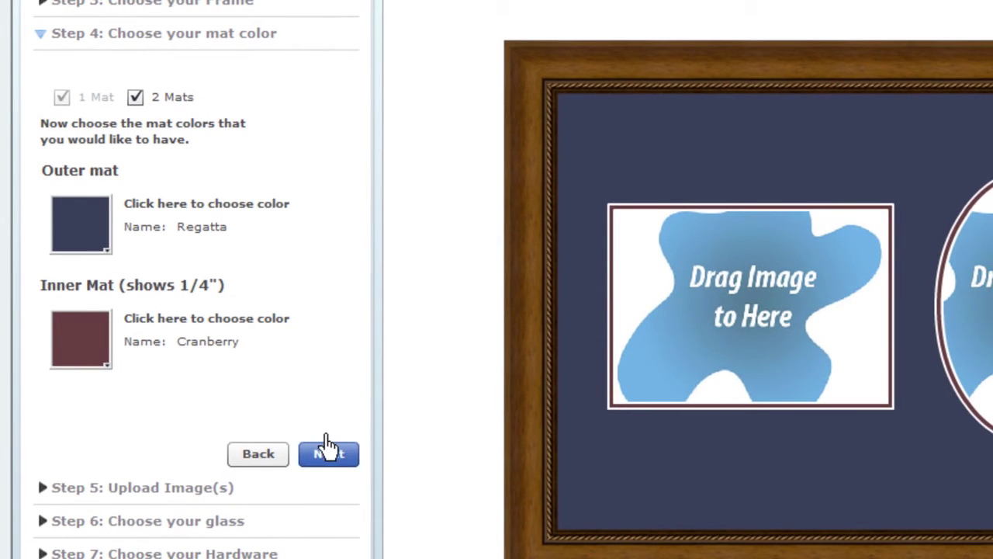
left_click(329, 454)
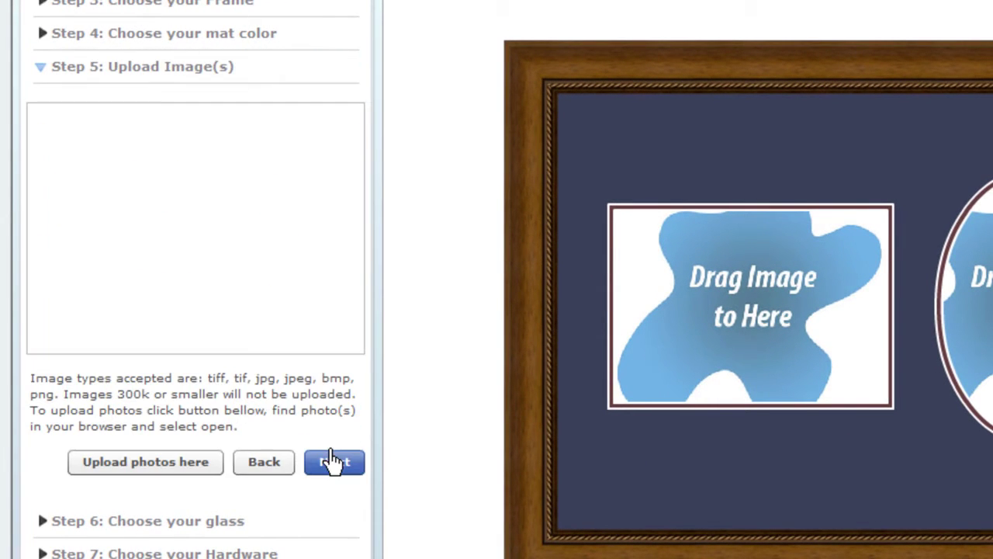
Open the uploader and, using Upload from Computer, bring up the Pics to Frame file picker
left_click(169, 473)
left_click(136, 143)
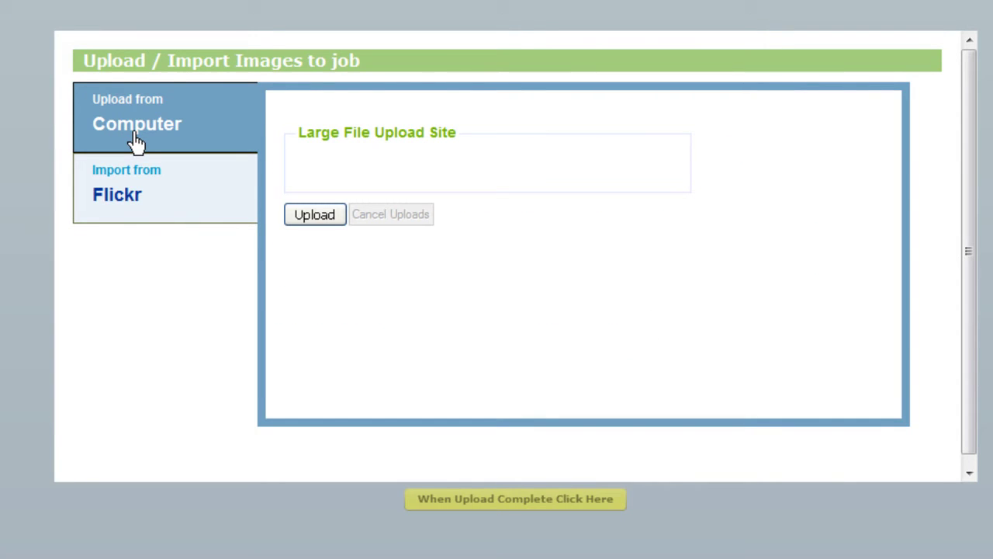
left_click(124, 198)
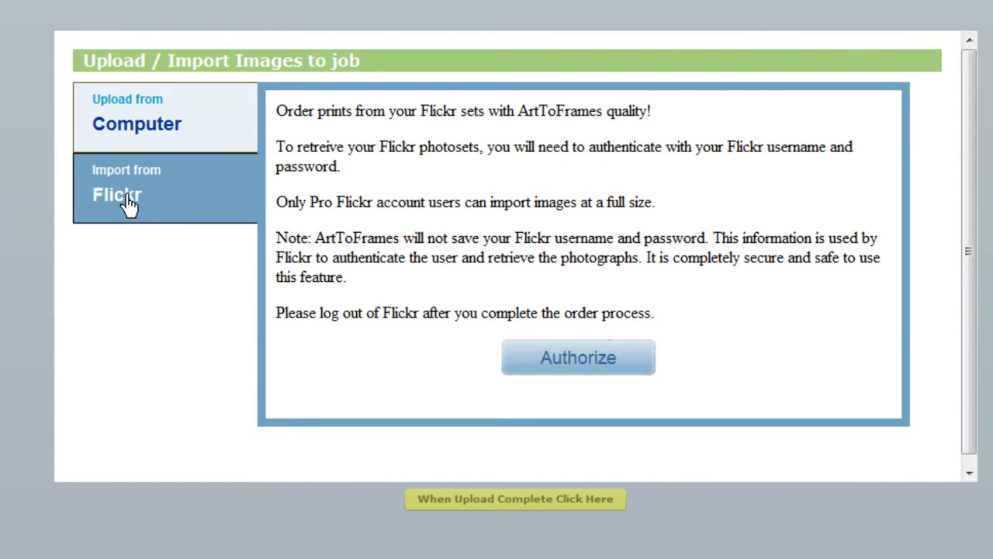
left_click(140, 128)
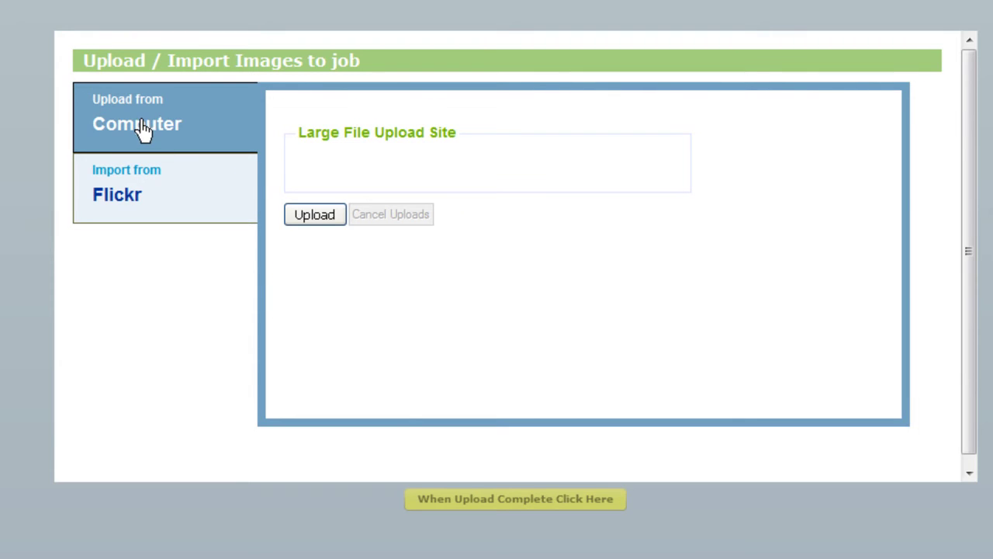
left_click(312, 217)
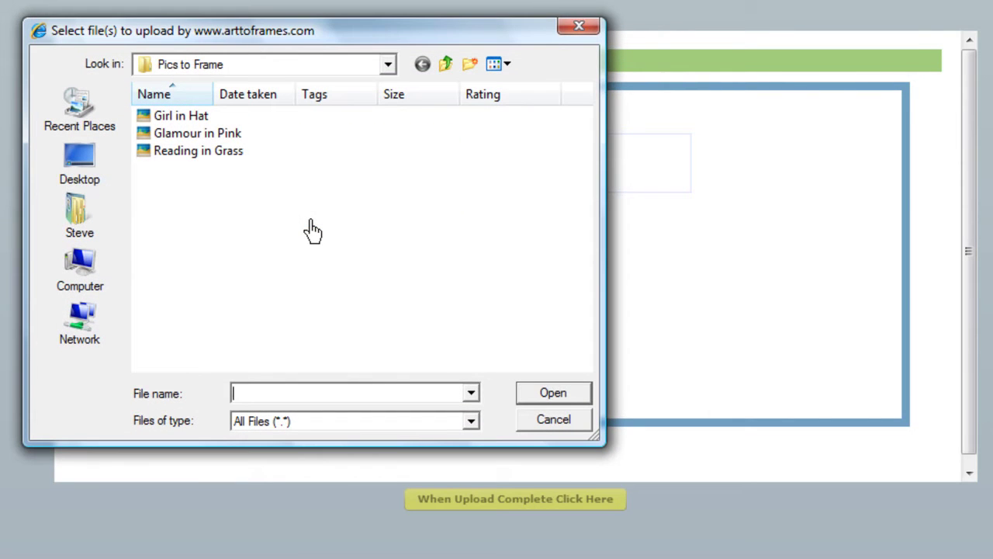
Upload Reading in Grass, Glamour in Pink and Girl in Hat from Pics to Frame
double_click(194, 126)
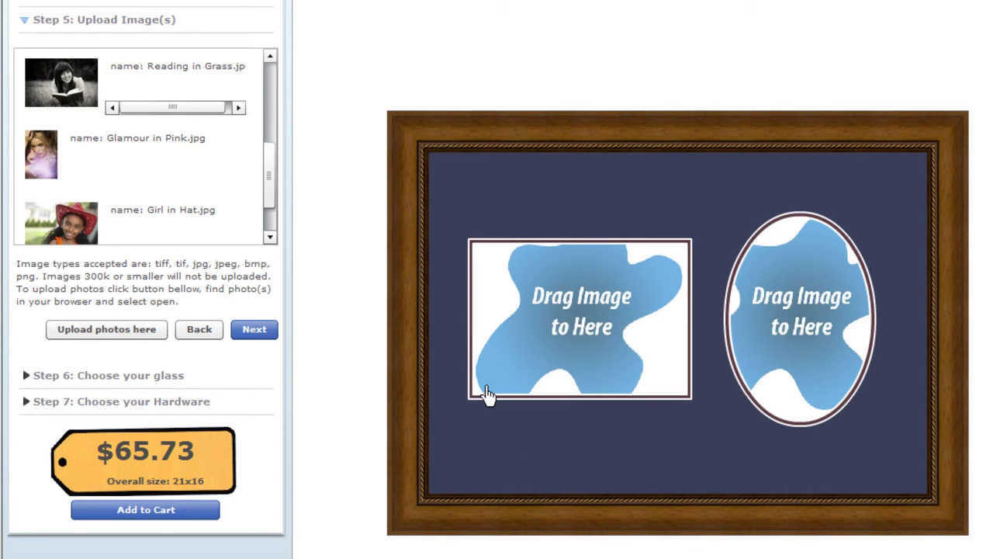
Put Reading in Grass in the 7x5 rectangle and Girl in Hat in the 5x7 oval
left_click_drag(82, 97, 511, 339)
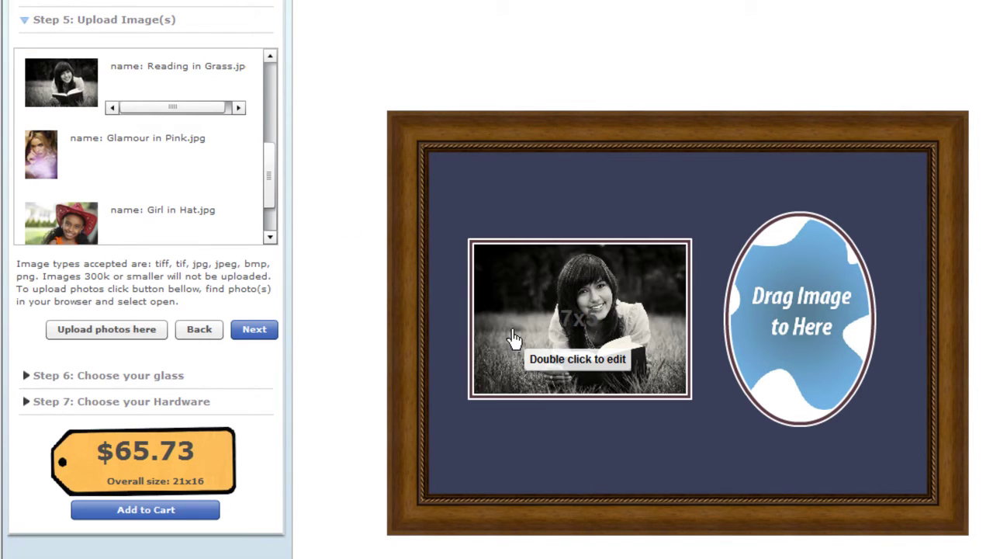
left_click_drag(58, 220, 784, 348)
Edit Girl in Hat: rotation 0°, Black/White filter, zoomed in with face centred, then save
double_click(784, 349)
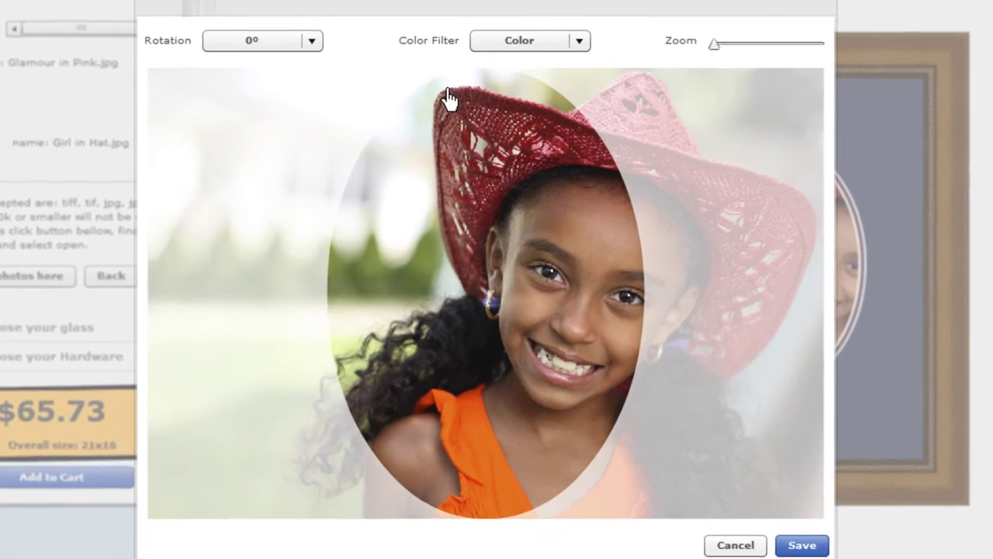
left_click(305, 42)
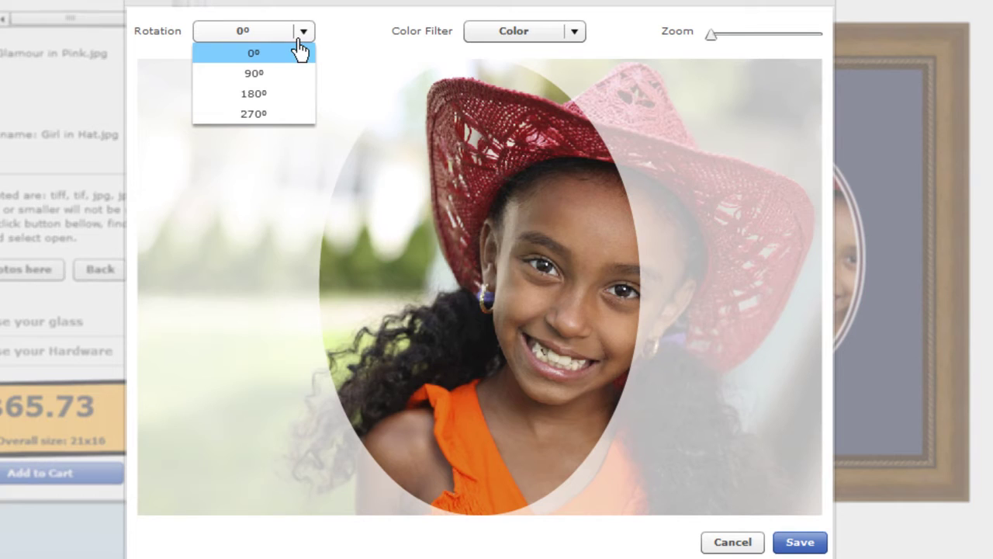
left_click(288, 76)
left_click(285, 50)
left_click(277, 66)
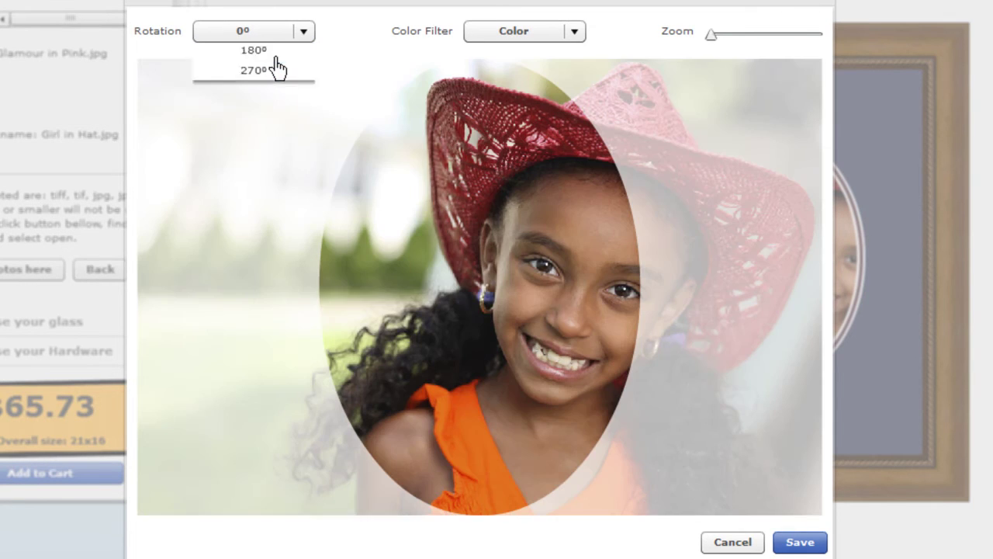
left_click(517, 37)
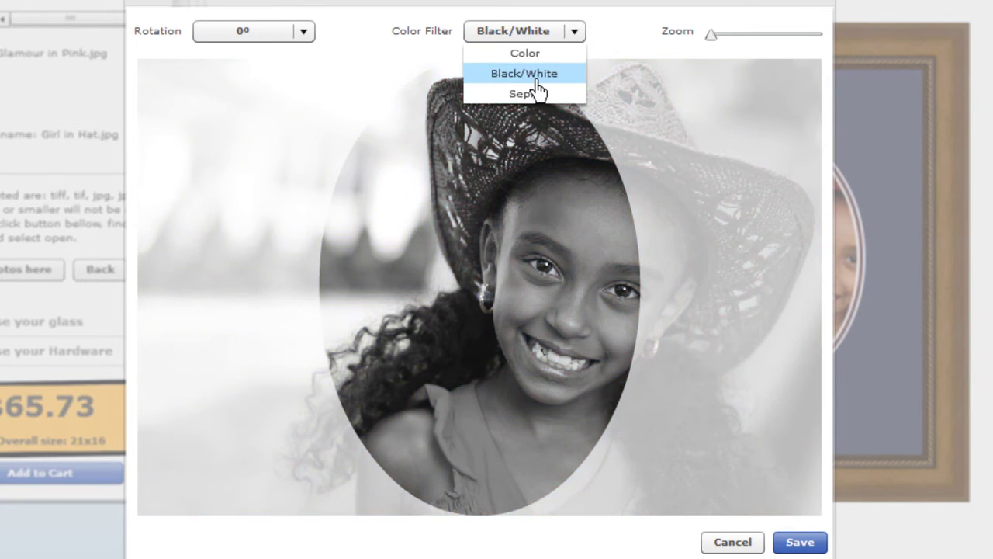
left_click(536, 96)
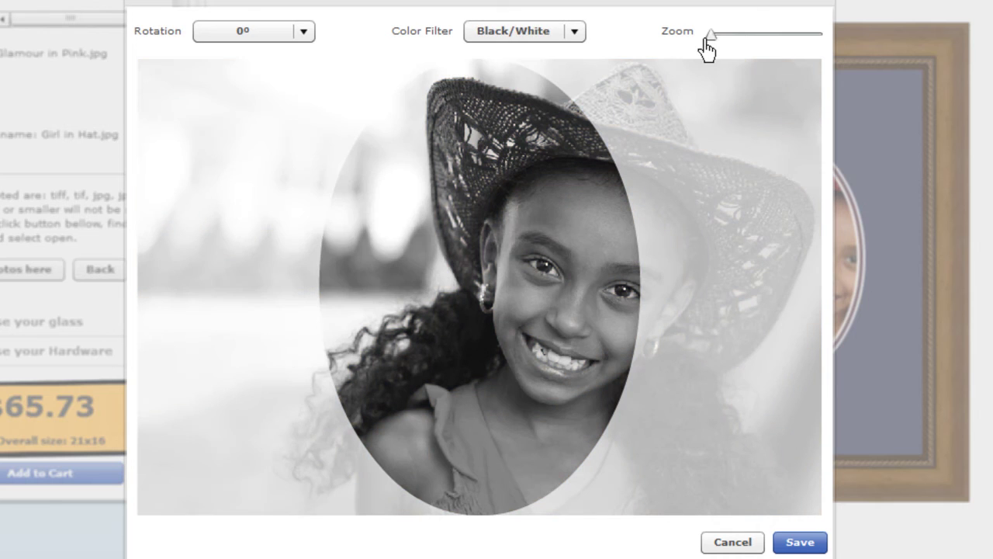
left_click_drag(710, 45, 732, 37)
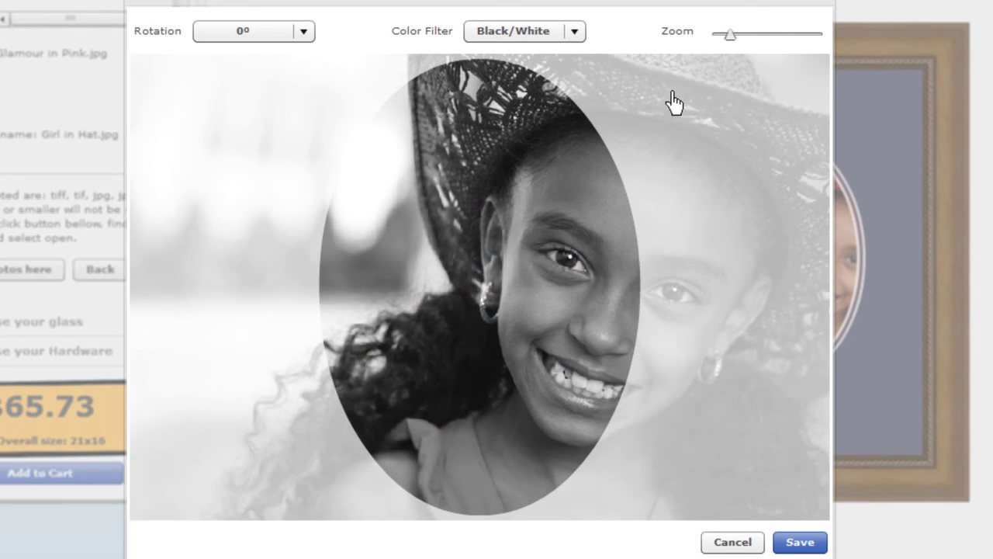
left_click_drag(571, 195, 443, 215)
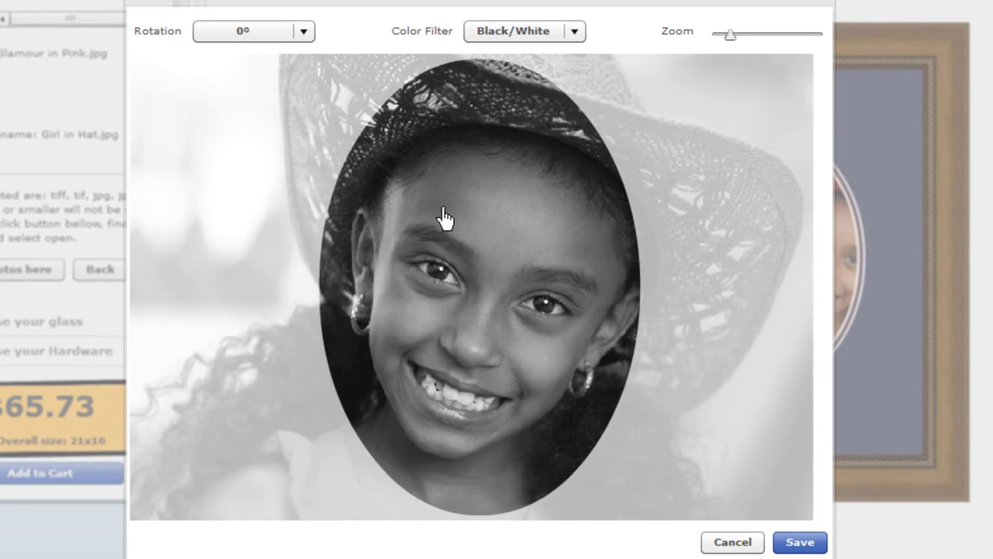
left_click(785, 544)
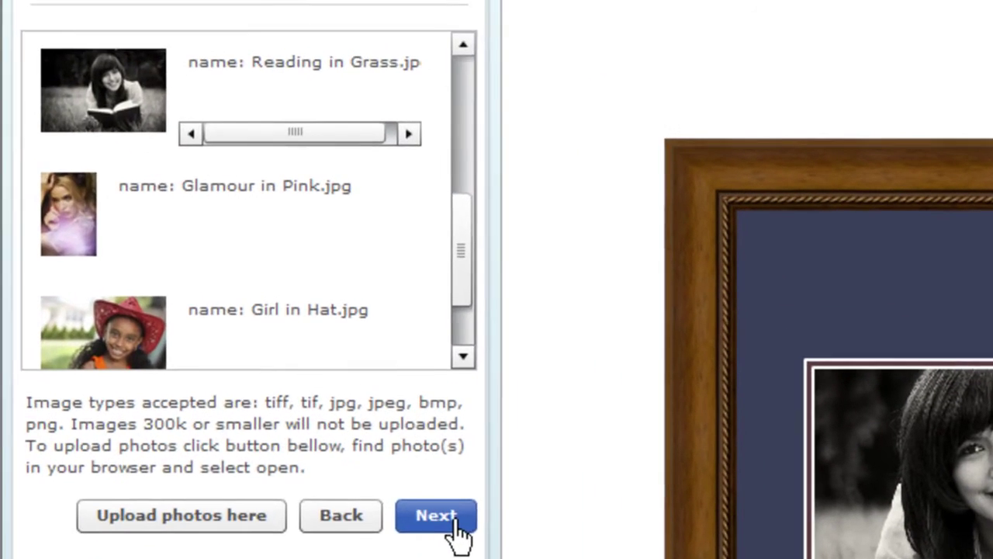
Choose Non-Glare Glass in Step 6, then continue to the Step 7 hardware options
left_click(457, 524)
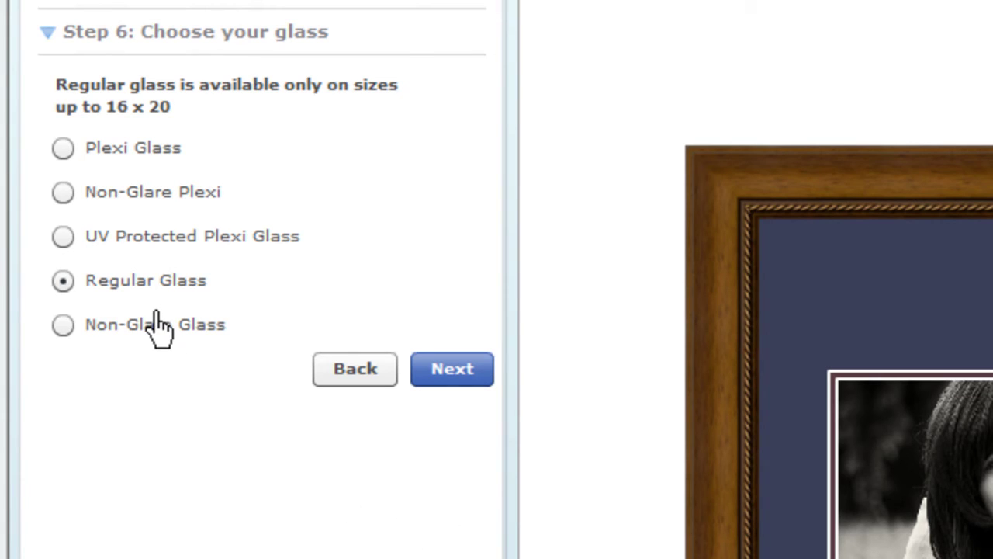
left_click(157, 322)
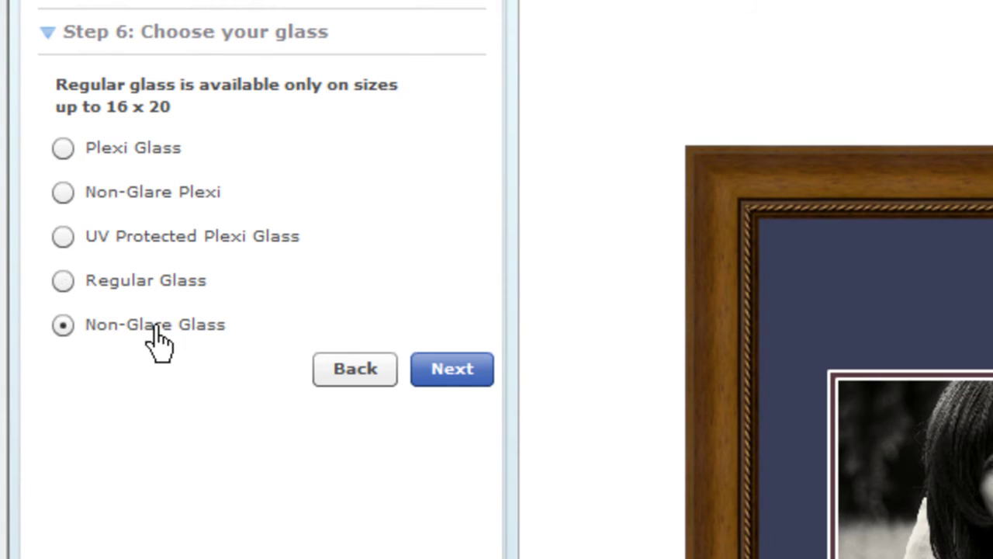
left_click(472, 366)
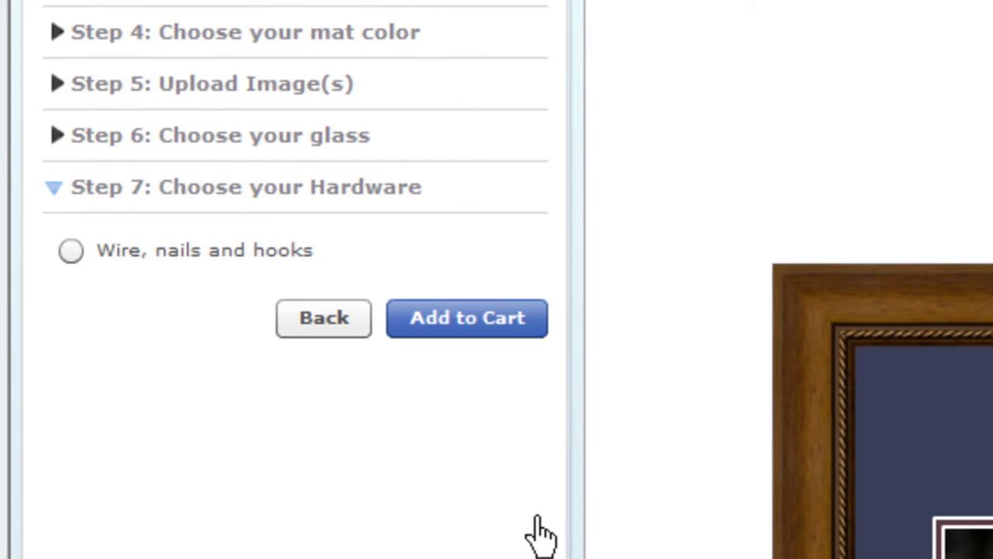
Add wire, nails and hooks hardware, then review the glass and the Regatta/Maroon mats
left_click(71, 251)
left_click(321, 320)
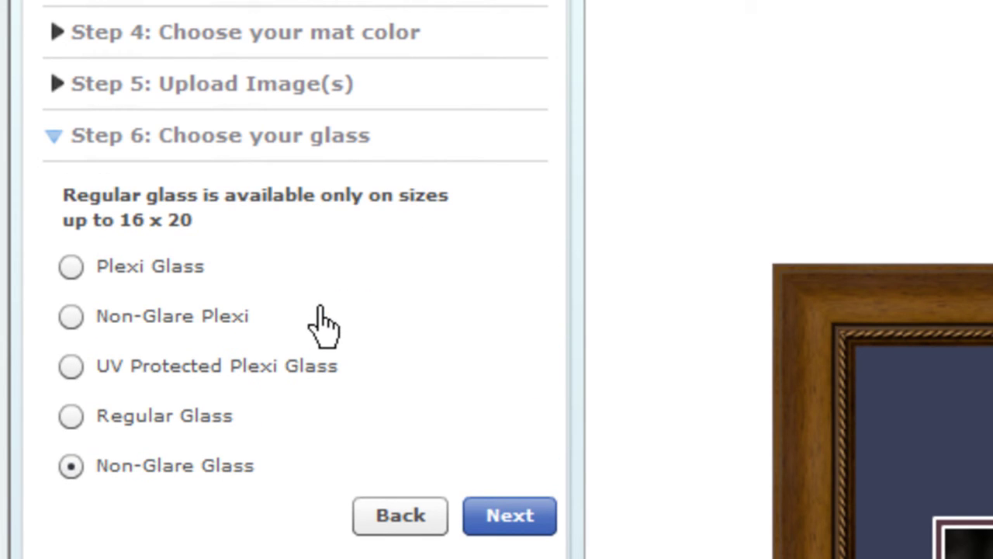
left_click(280, 53)
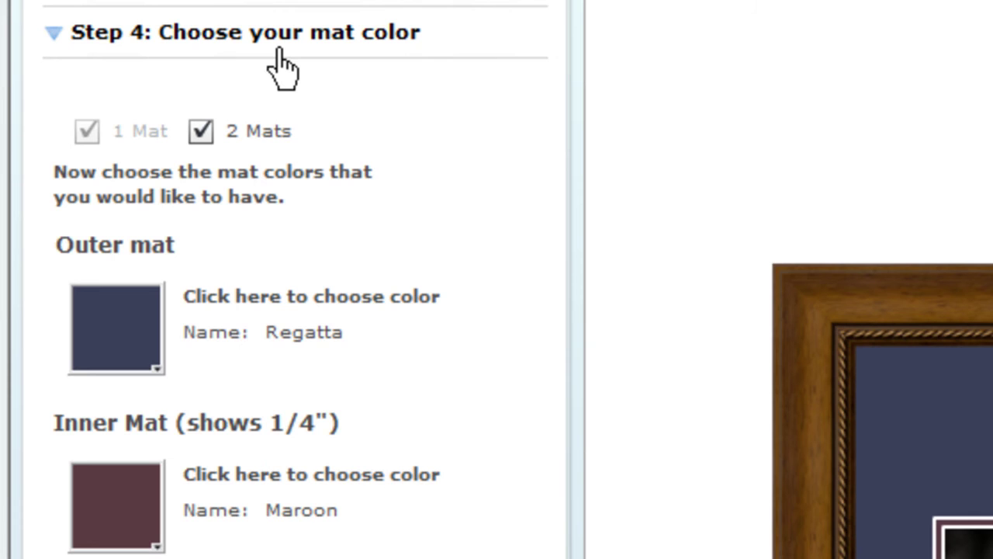